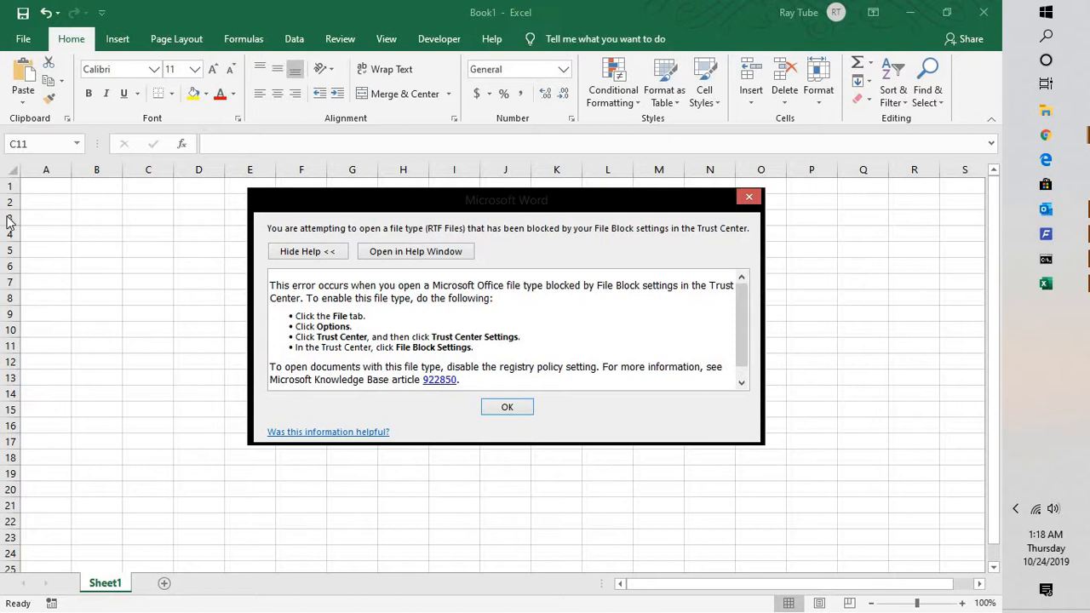
Reach the Trust Center's File Block Settings page through File > Options > Trust Center.
left_click(22, 38)
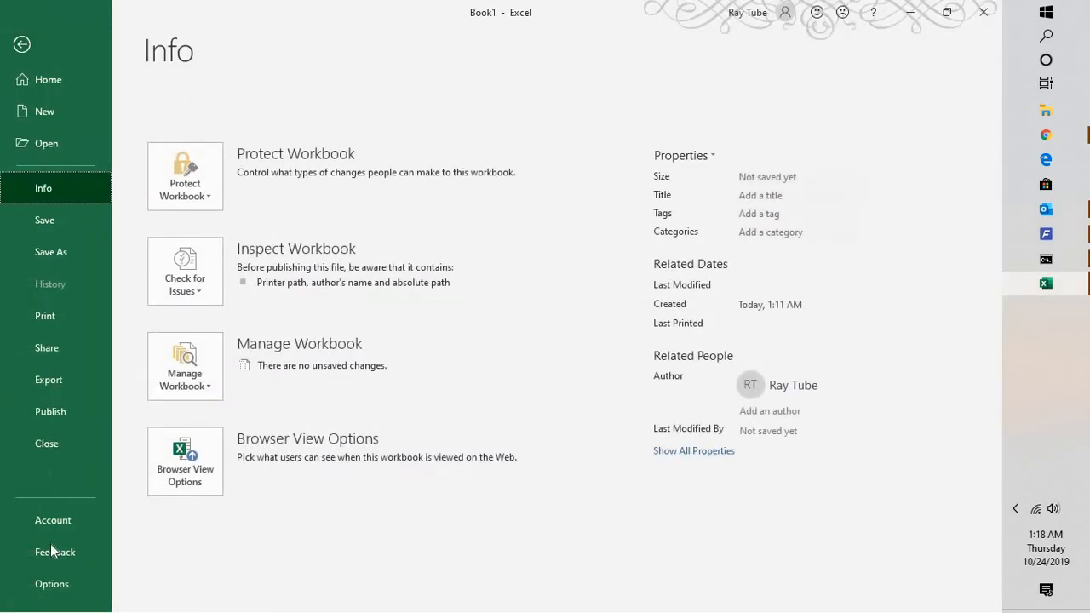
left_click(62, 583)
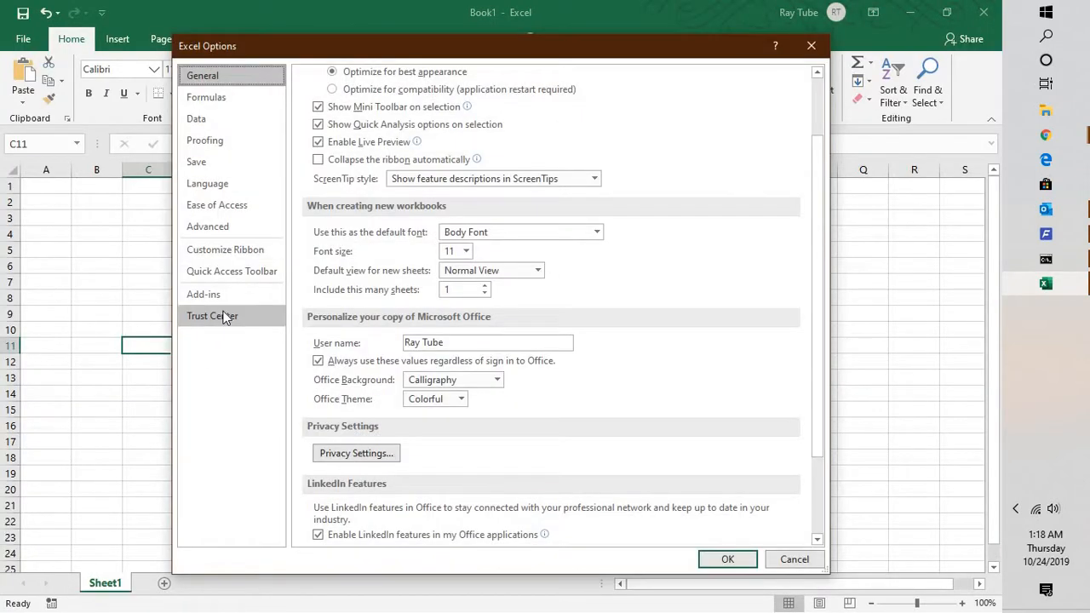
left_click(224, 317)
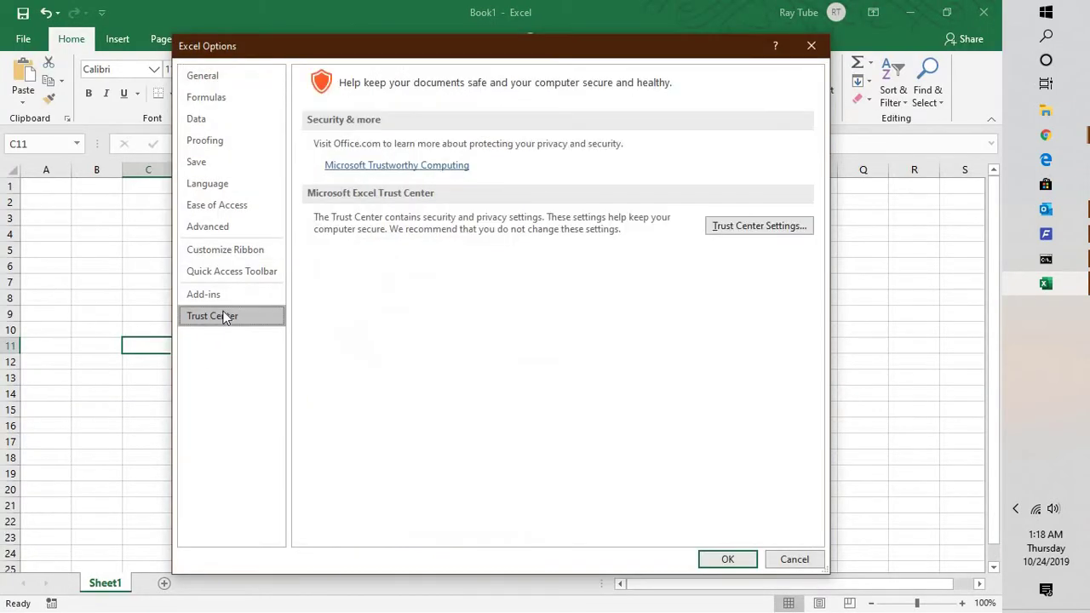
left_click(758, 226)
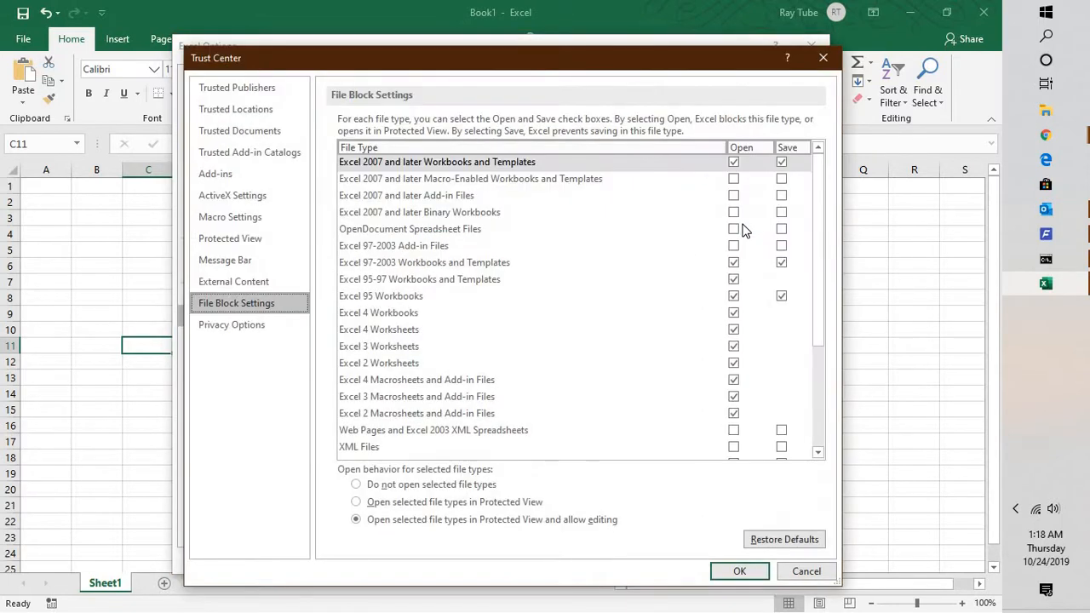
Unblock opening Excel 2007, 97-2003, 95-97 and 95 workbooks, and saving as 97-2003 and 95.
left_click(733, 162)
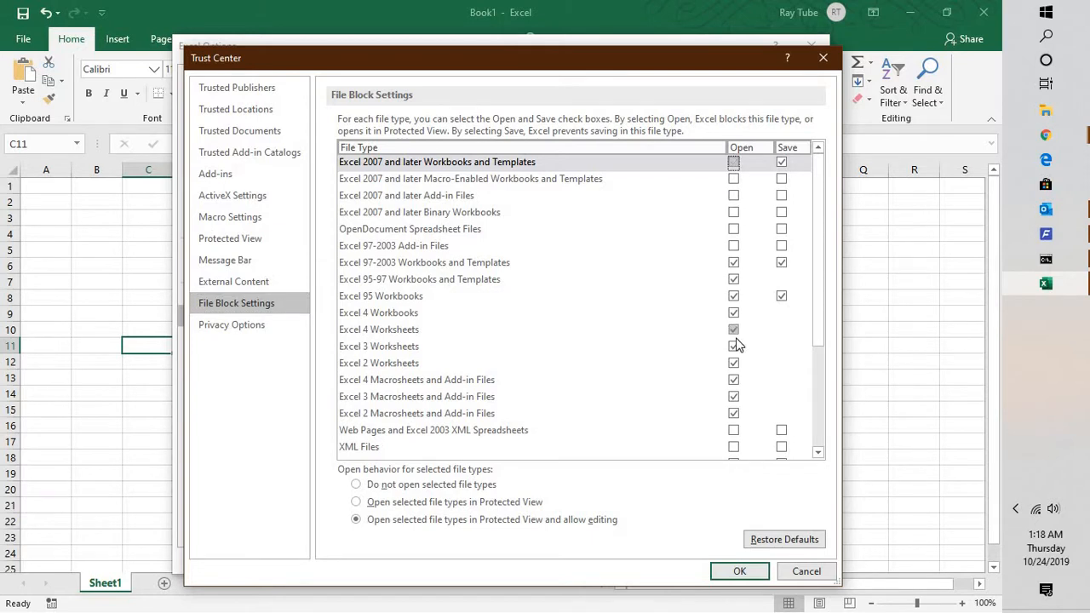
left_click(735, 263)
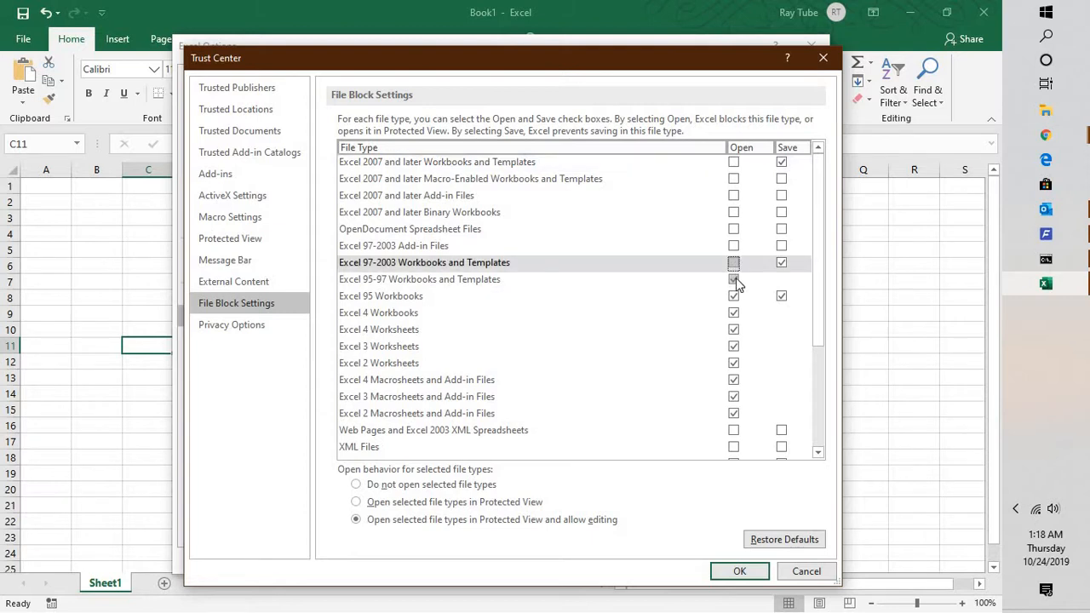
left_click(735, 279)
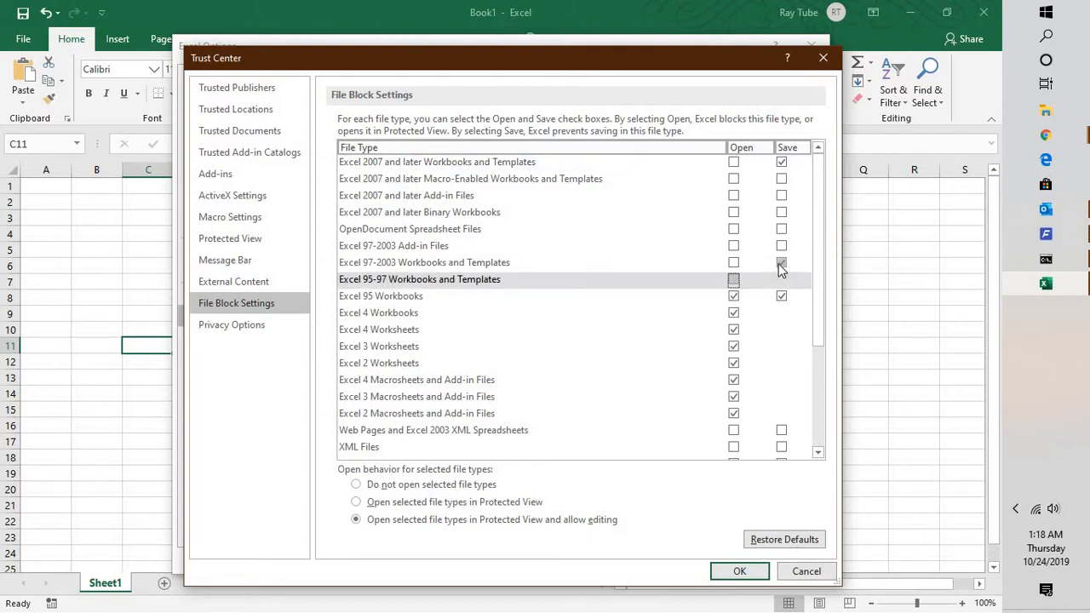
left_click(781, 263)
left_click(781, 296)
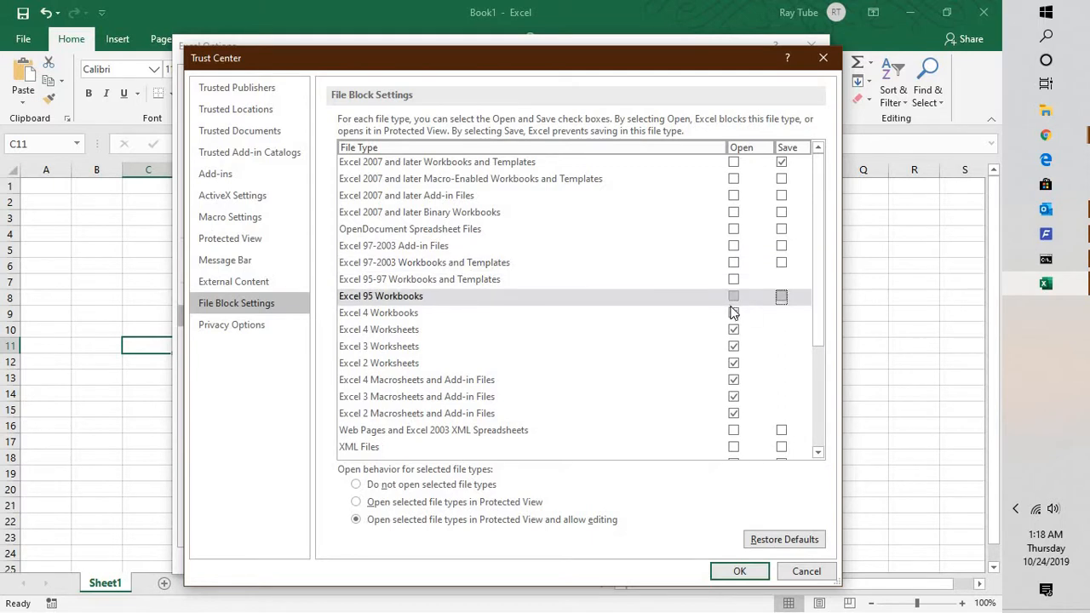
left_click(733, 296)
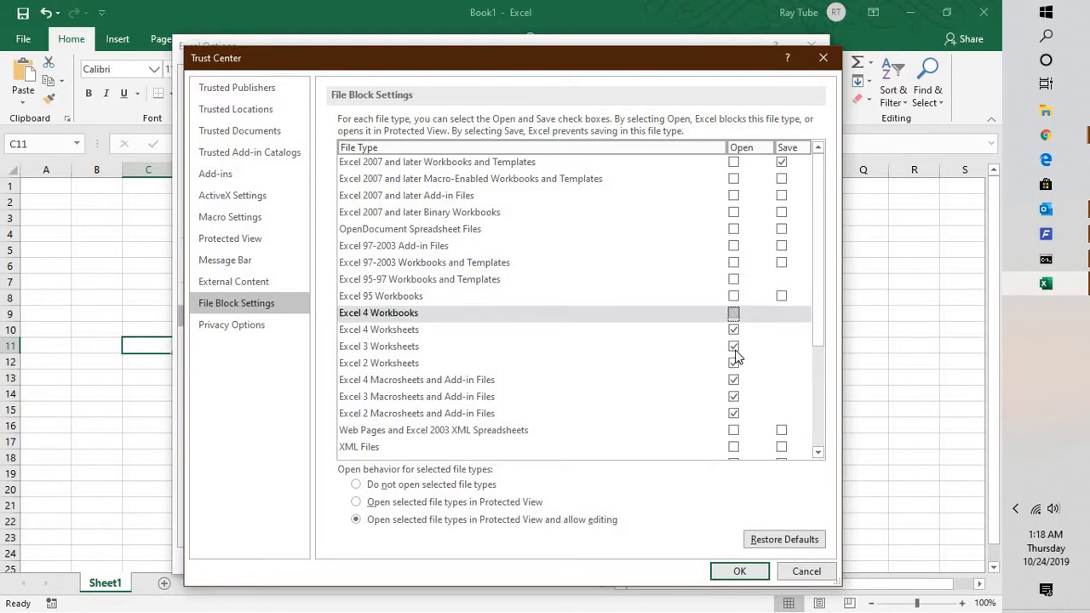
Unblock opening Excel 4 workbooks and worksheets, Excel 3 worksheets, and Excel 2/older macrosheets.
left_click(734, 345)
left_click(733, 329)
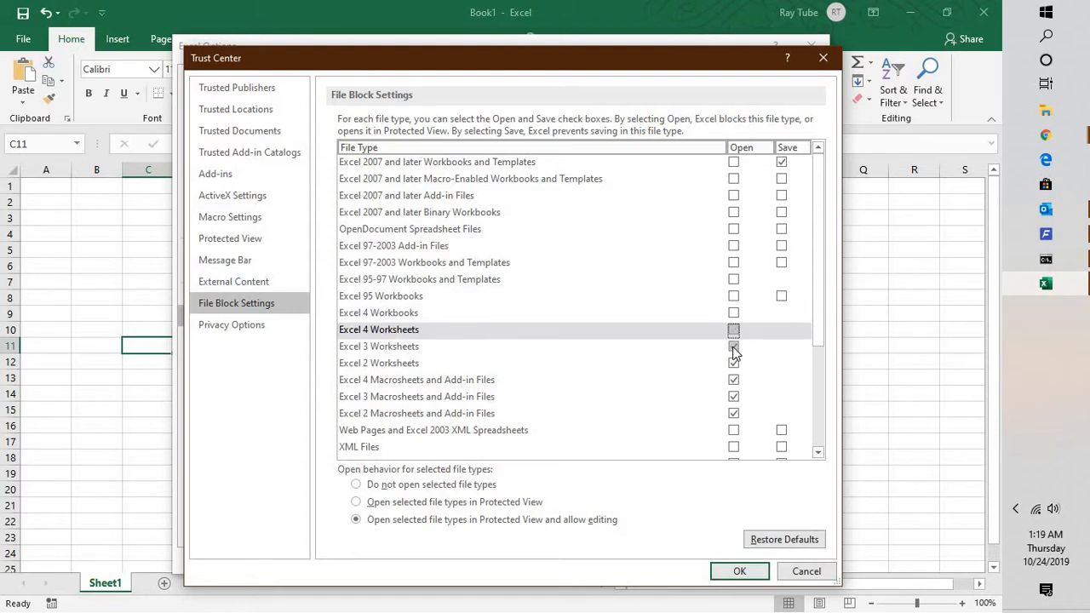
left_click(734, 346)
left_click(733, 380)
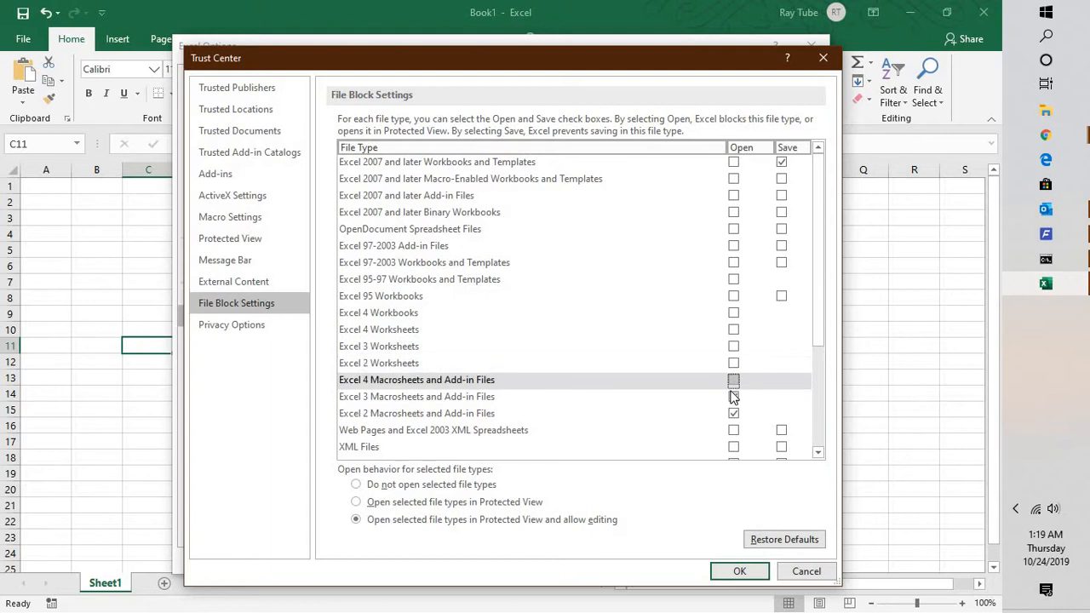
left_click(733, 414)
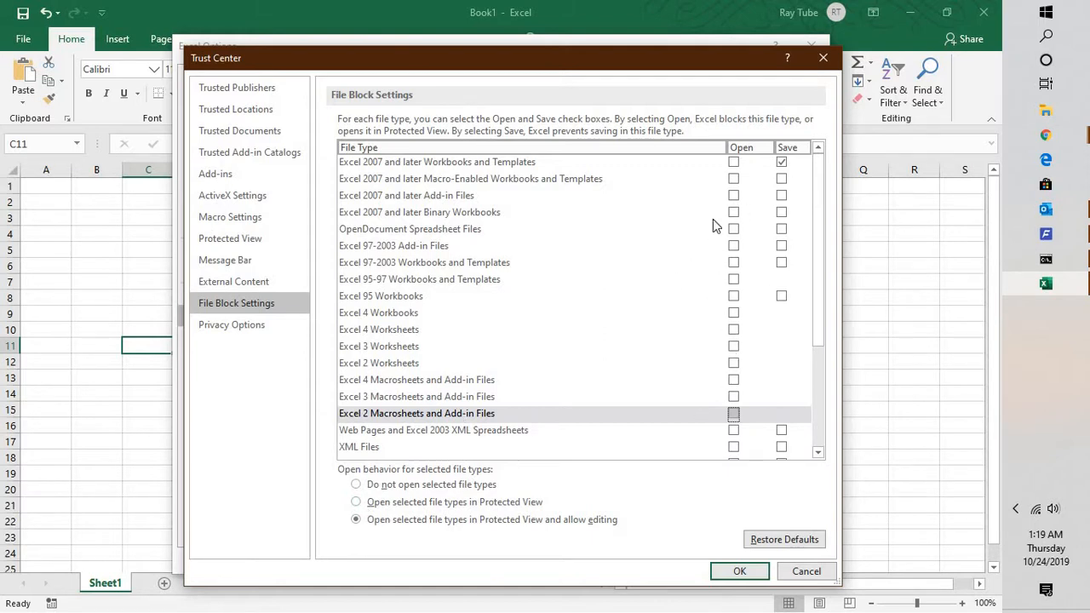
Confirm the File Block changes, close Trust Center and Excel Options, and delete the blocked-file error picture.
left_click(785, 163)
left_click(740, 570)
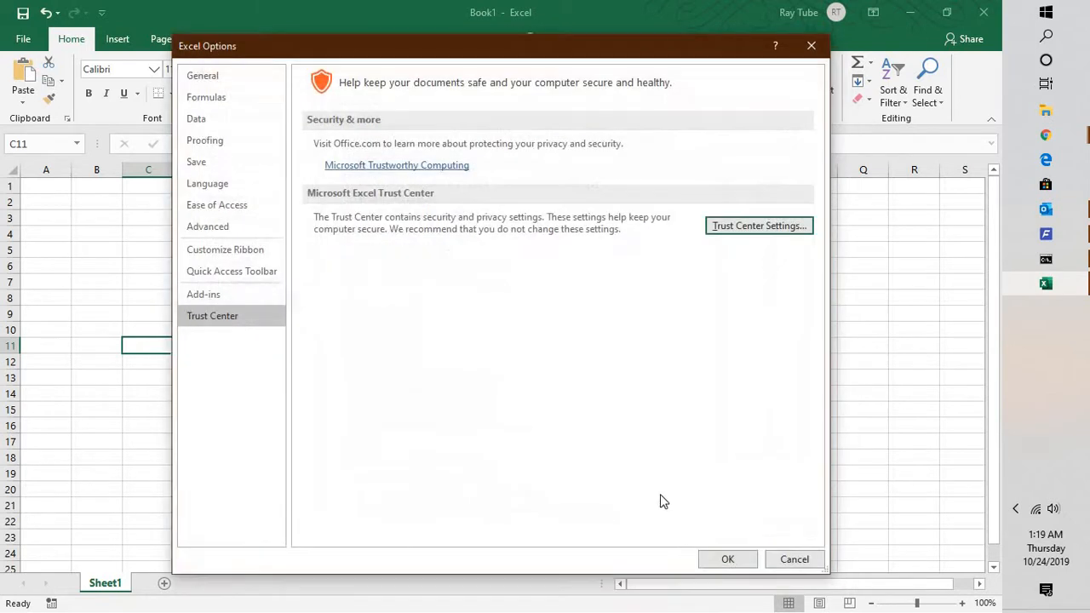
left_click(726, 559)
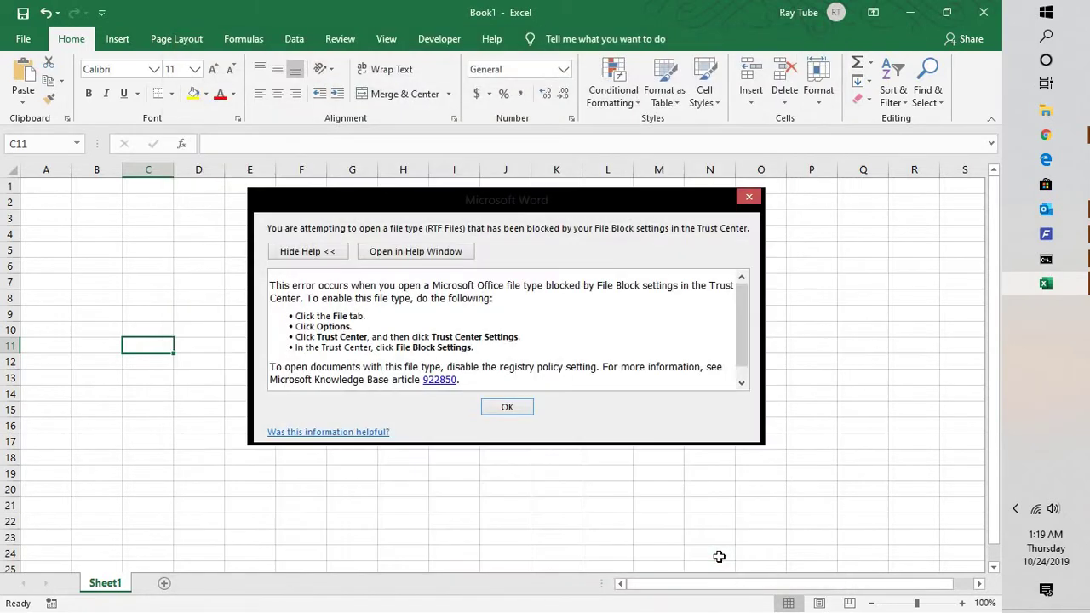
left_click(534, 243)
key("Delete")
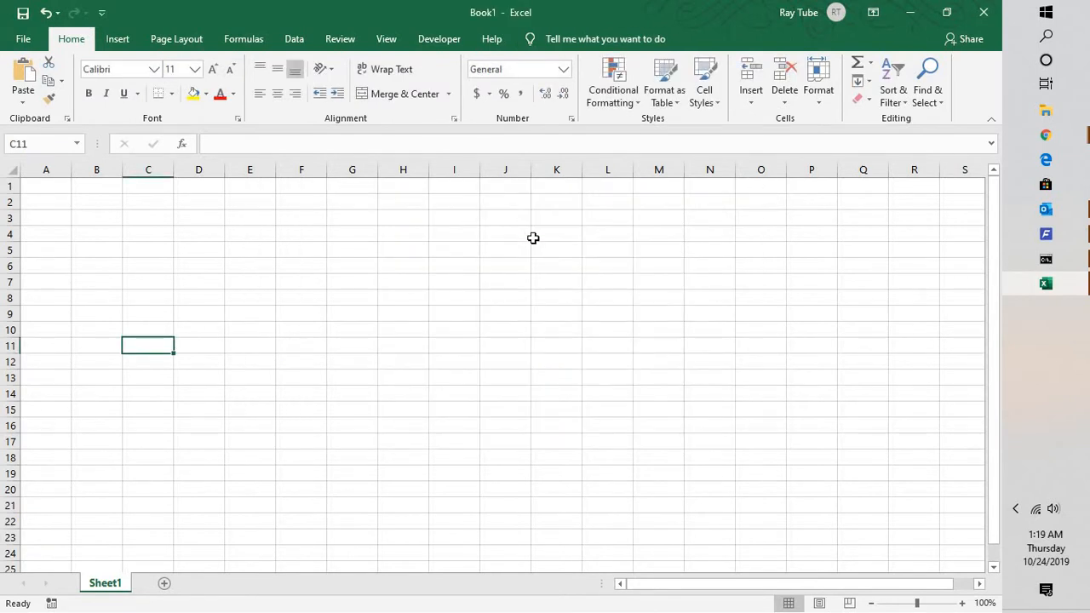